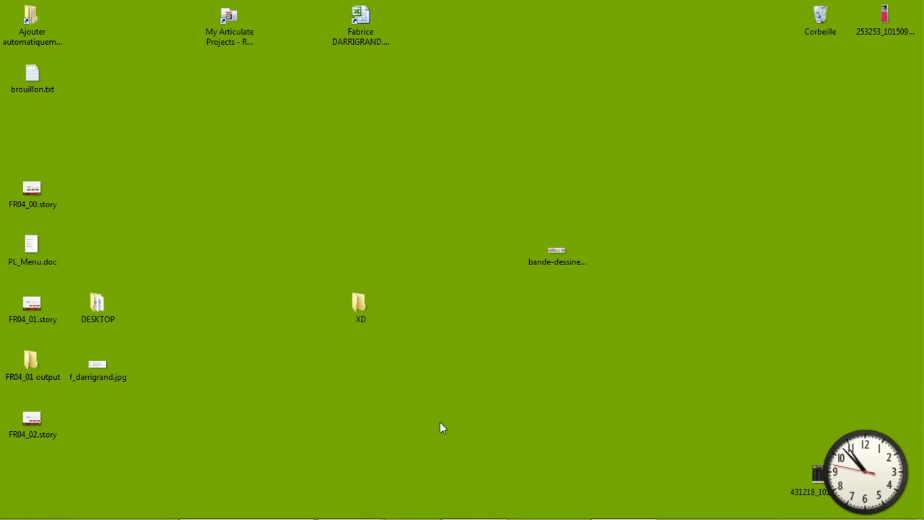
- Bring up the Lexique_par_leçon.txt word list and highlight its FR04_01 lesson heading
mouse_move(562, 515)
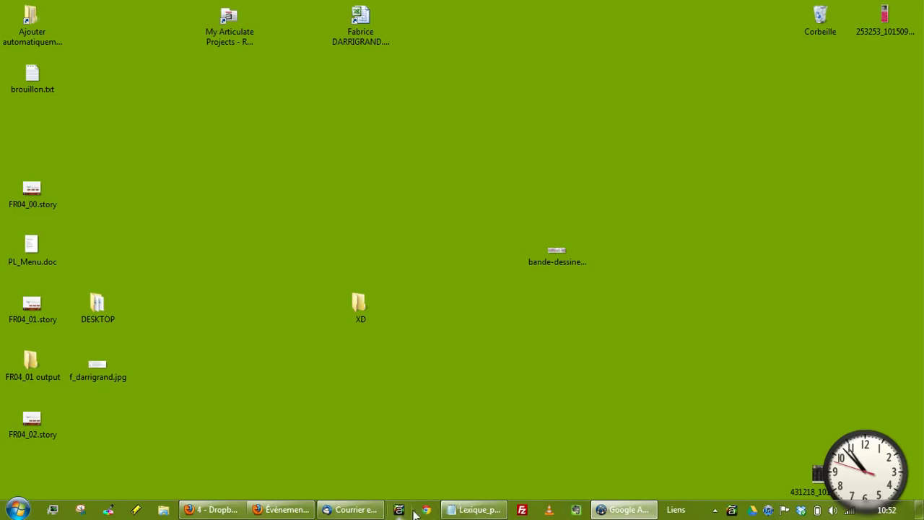
left_click(465, 511)
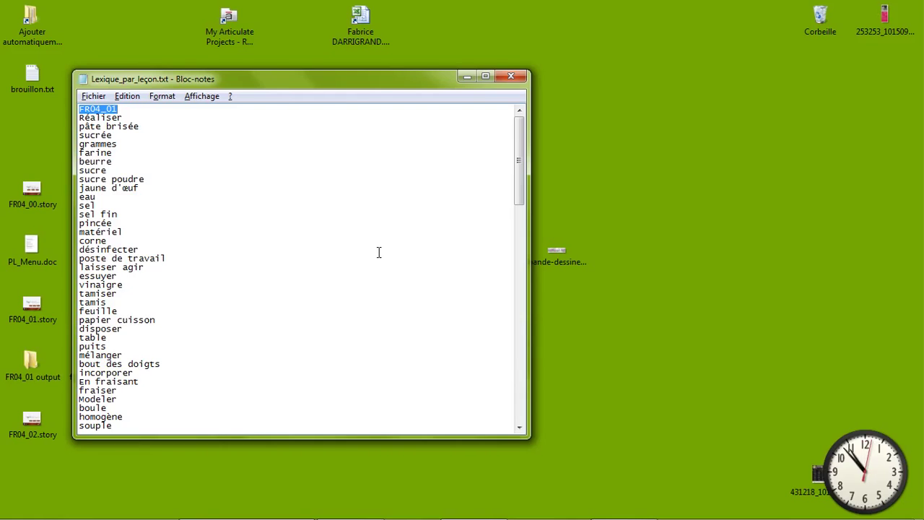
key("Down")
key("Down")
key("Down")
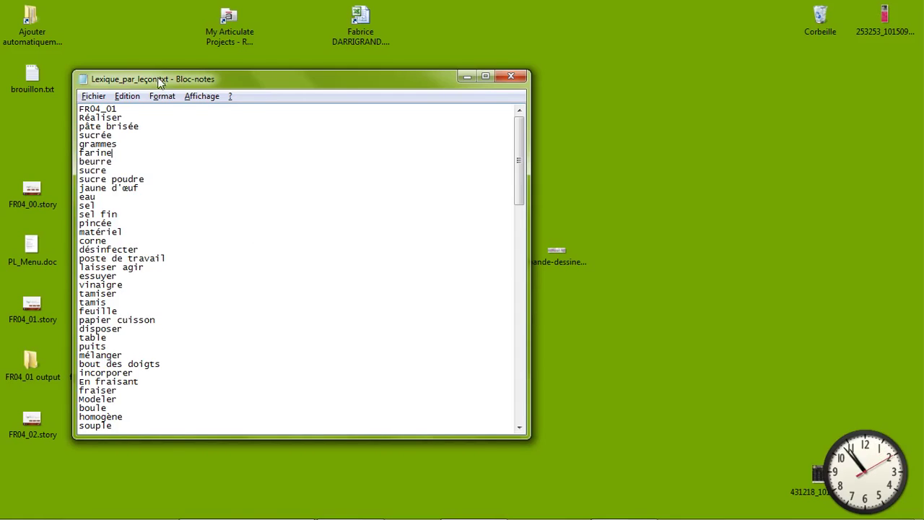
double_click(80, 110)
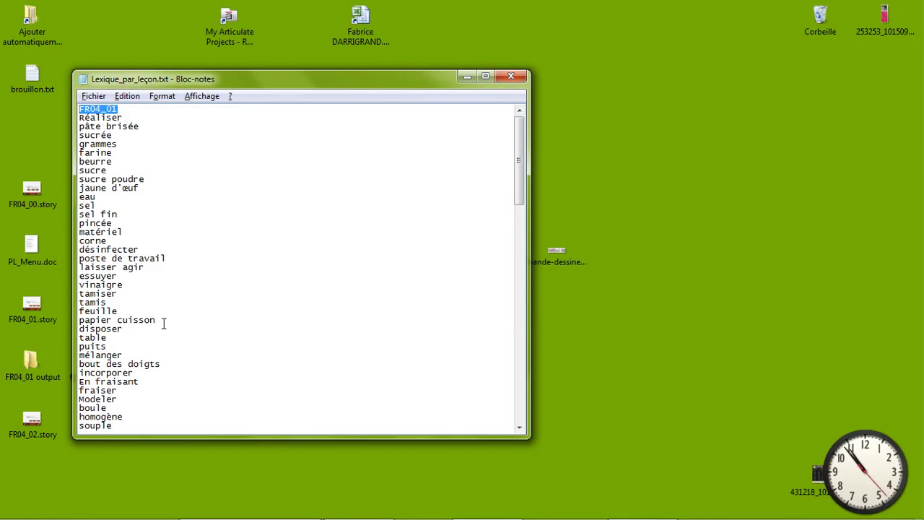
- Open French_Glossary.xlsm from the Ecuisine Translation folder in Dropbox and dismiss its reminder
mouse_move(261, 512)
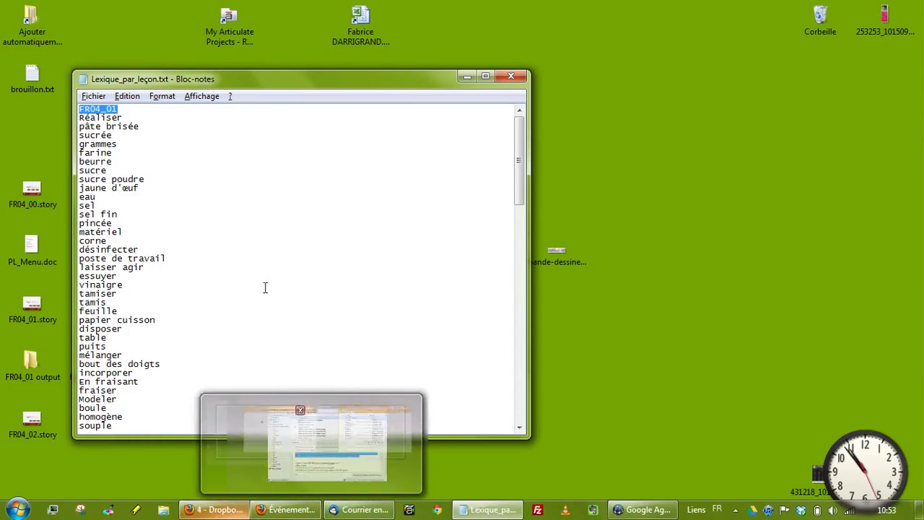
key("super+e")
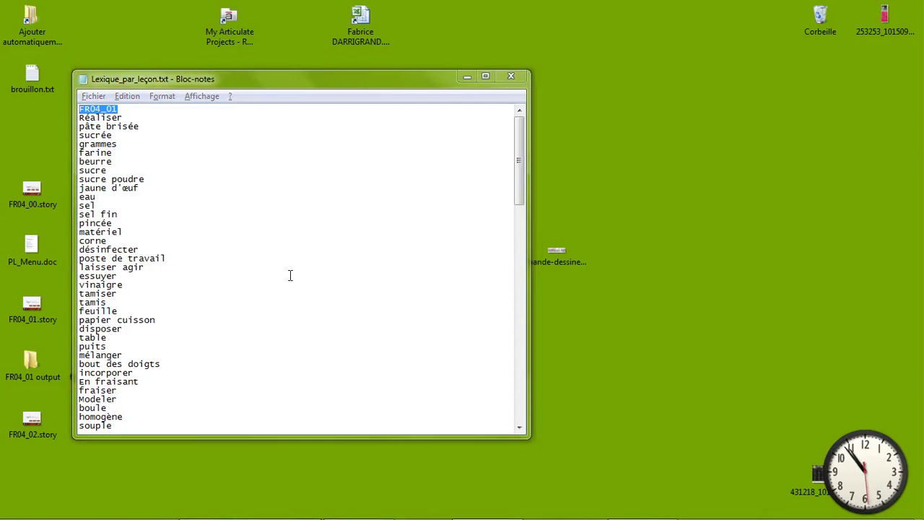
left_click(116, 149)
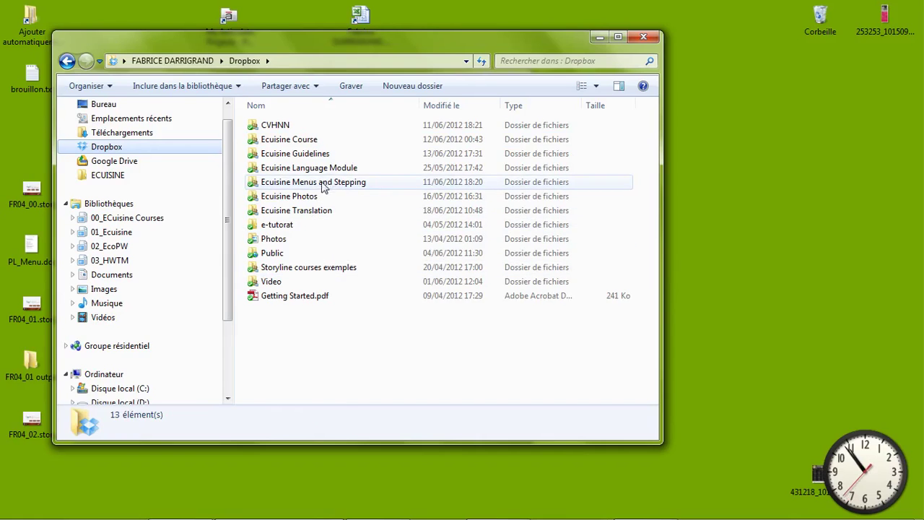
double_click(316, 209)
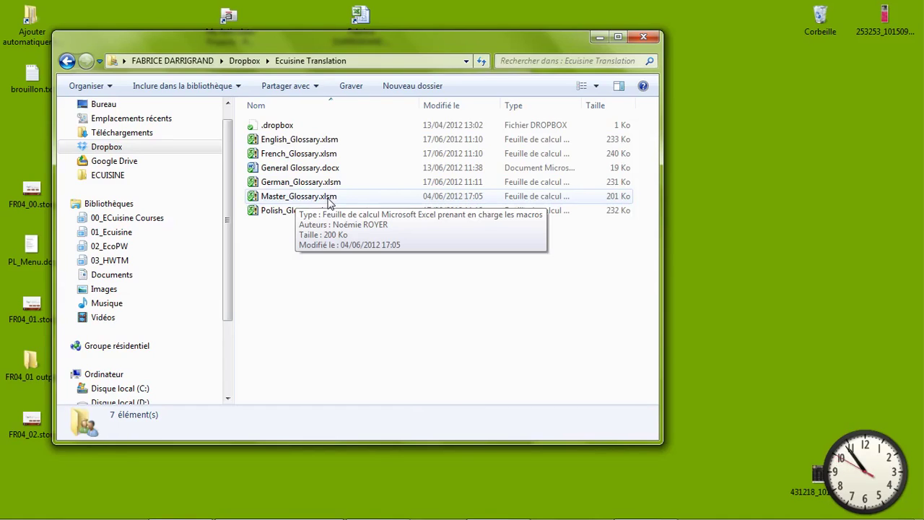
double_click(320, 154)
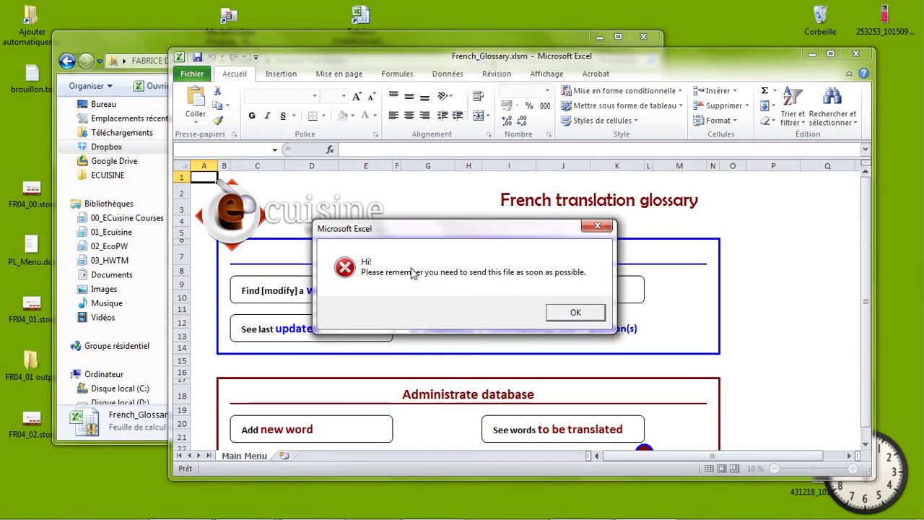
left_click(576, 312)
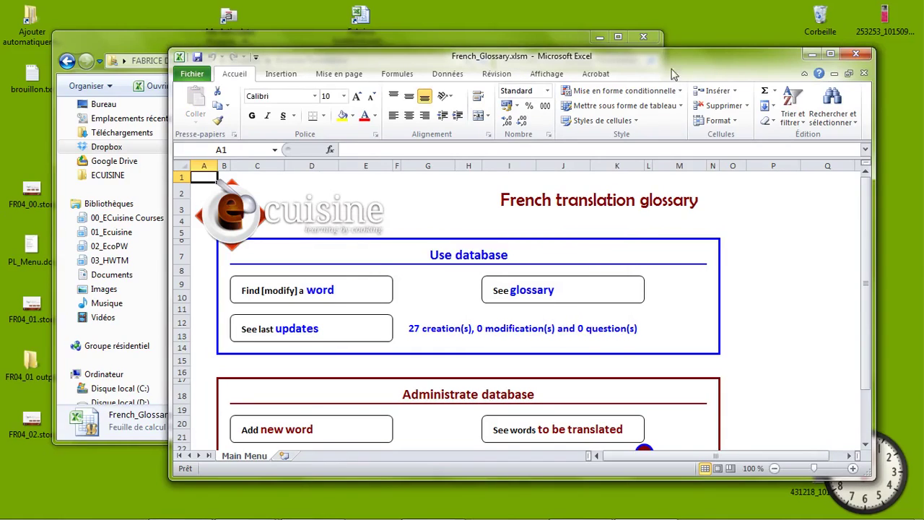
- Start a new glossary word entry for "Abaisser" and browse the list of existing words
left_click_drag(665, 59, 613, 39)
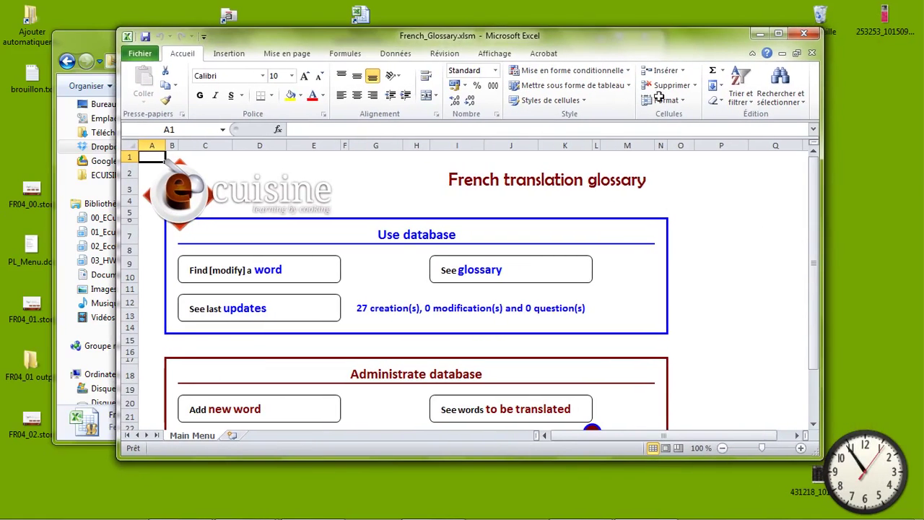
left_click_drag(816, 276, 816, 289)
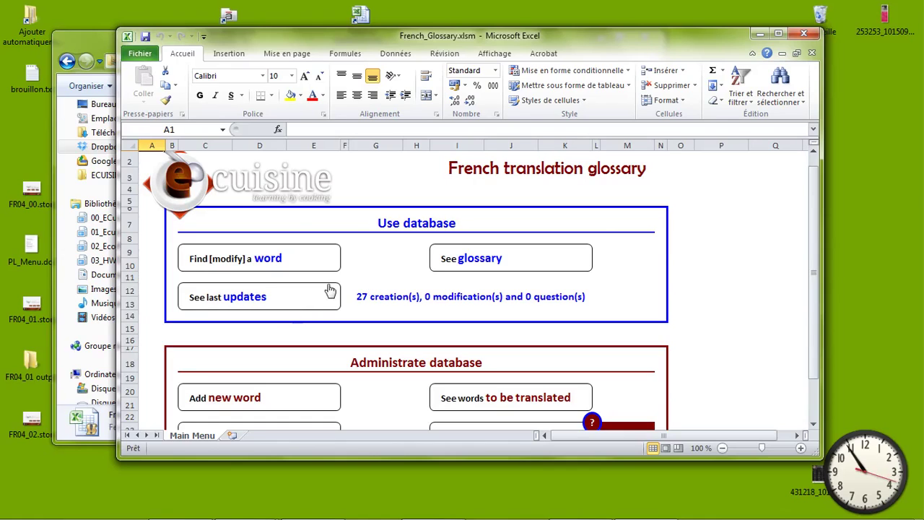
left_click_drag(815, 258, 813, 289)
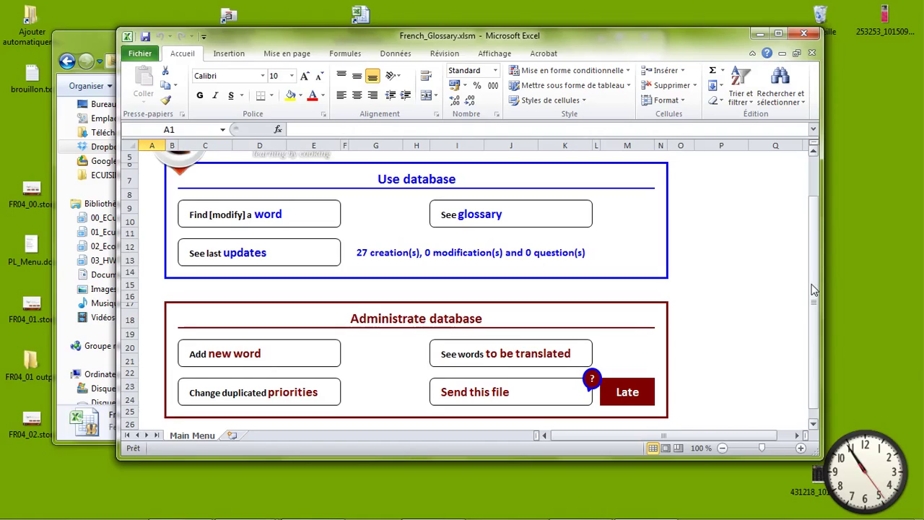
left_click(264, 359)
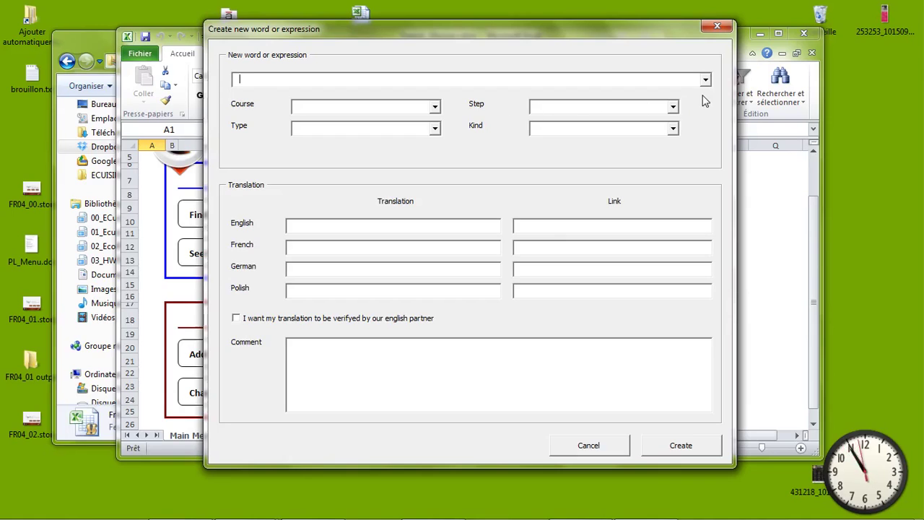
type("Abaisser")
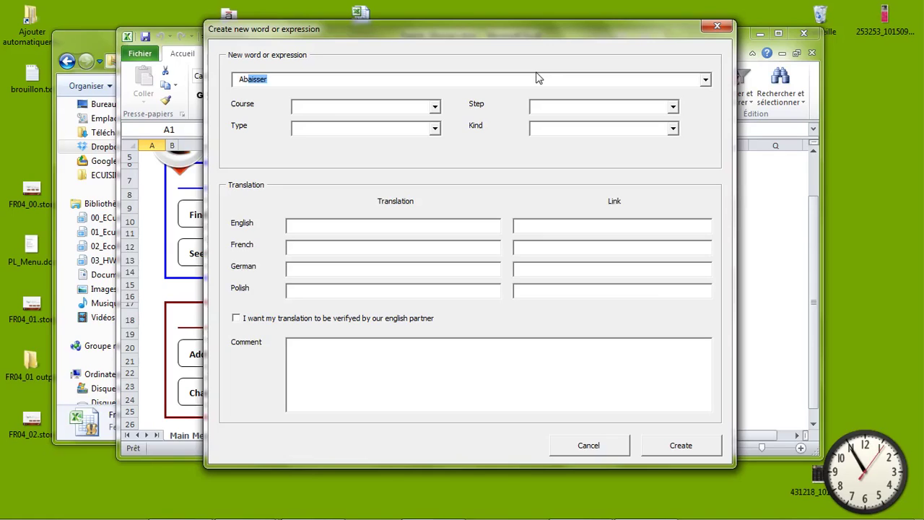
left_click(705, 80)
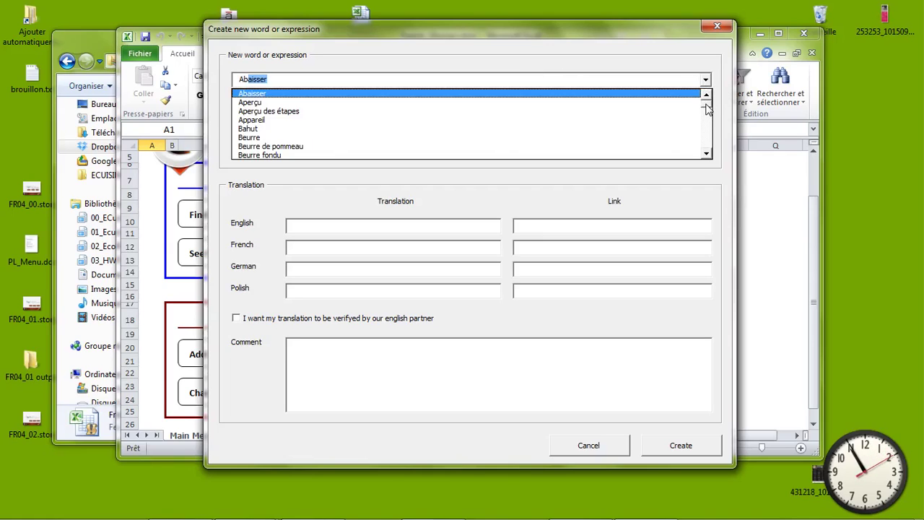
left_click_drag(707, 109, 708, 141)
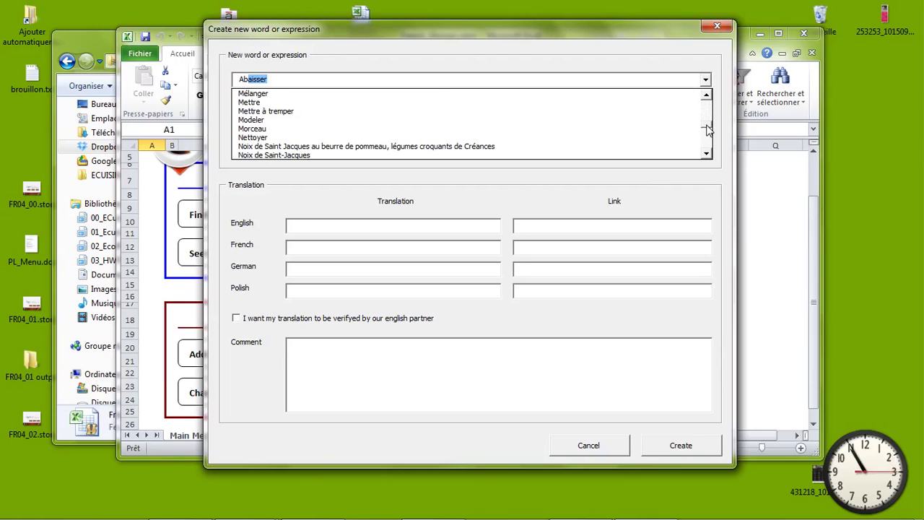
left_click(722, 190)
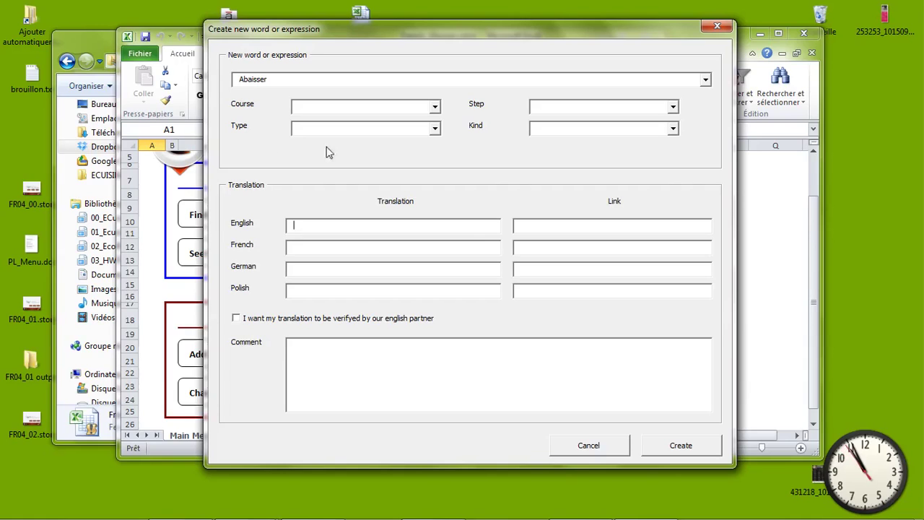
- Examine the options offered for the new word's type and kind without choosing any
left_click(436, 130)
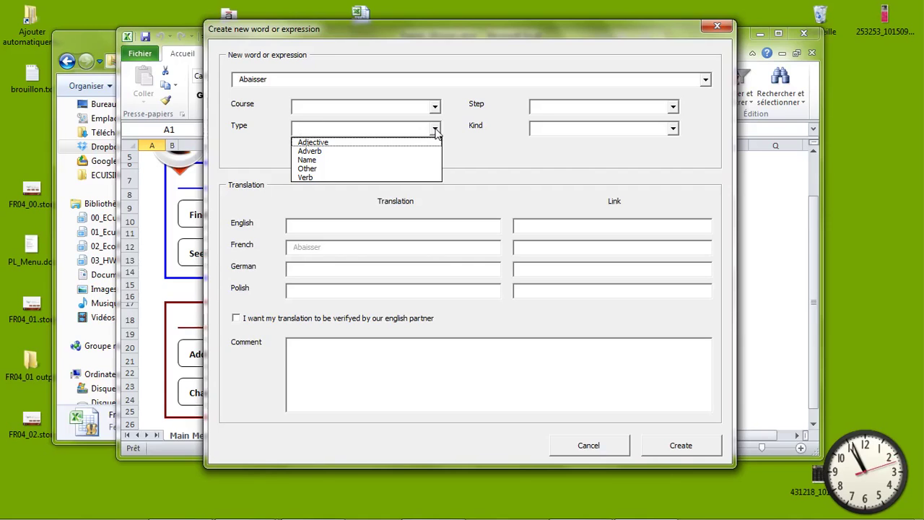
left_click(473, 140)
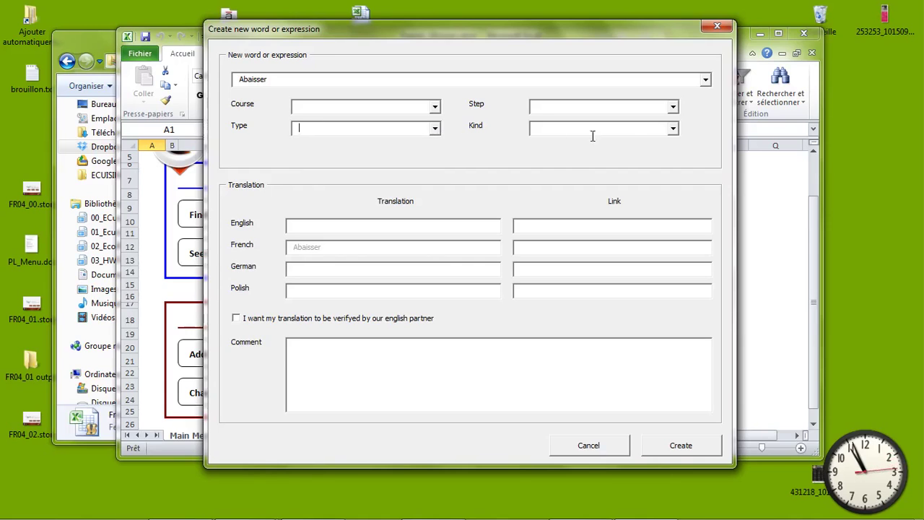
left_click(677, 131)
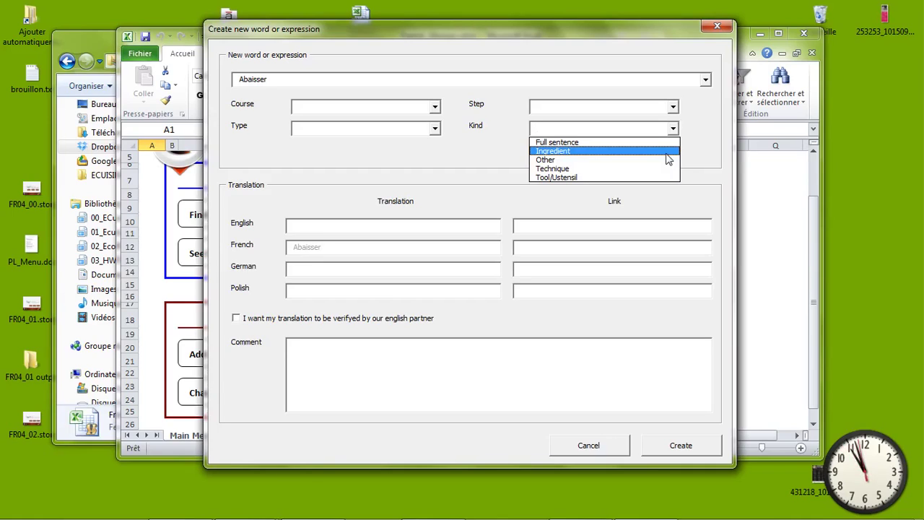
left_click(484, 158)
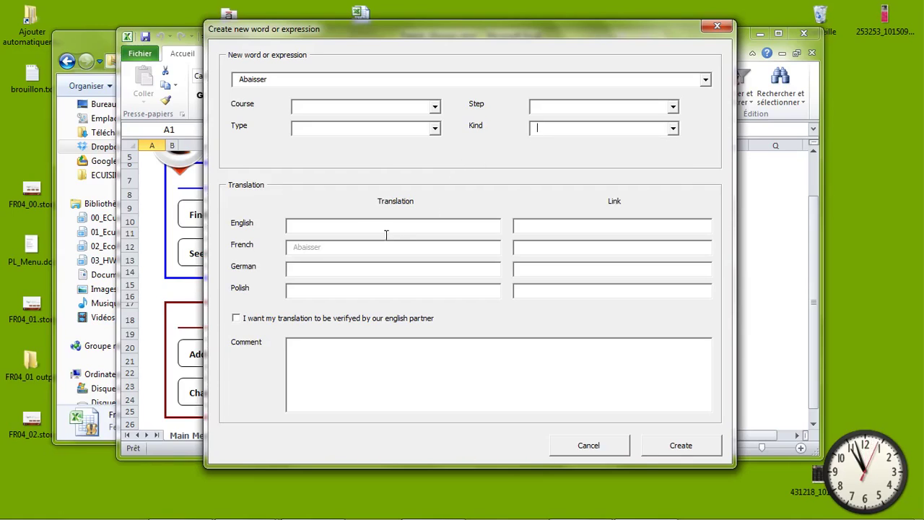
- Enter "To Roll out" as the English translation of Abaisser and go to its English link field
left_click(351, 226)
type("To Roll Out")
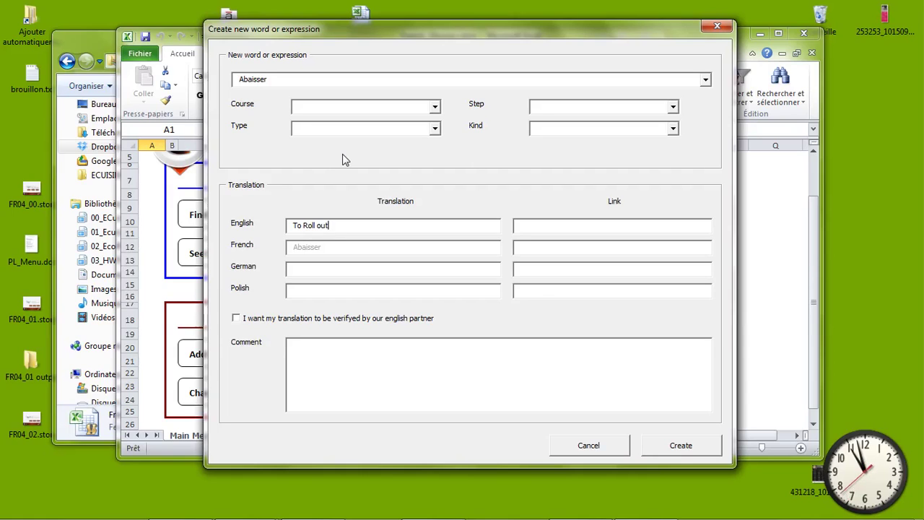
left_click(551, 229)
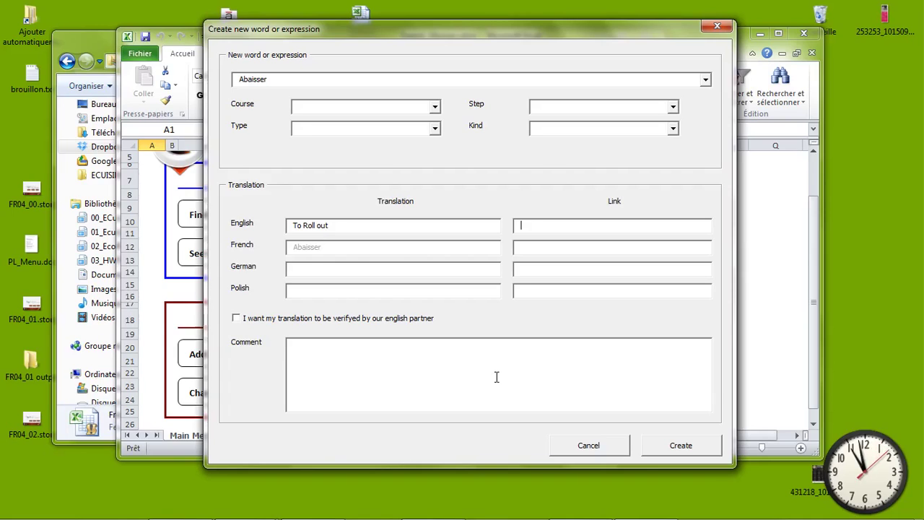
- Assign course FR01, step 2, type Verb and kind Technique to Abaisser, and cancel the new word's creation
left_click(434, 106)
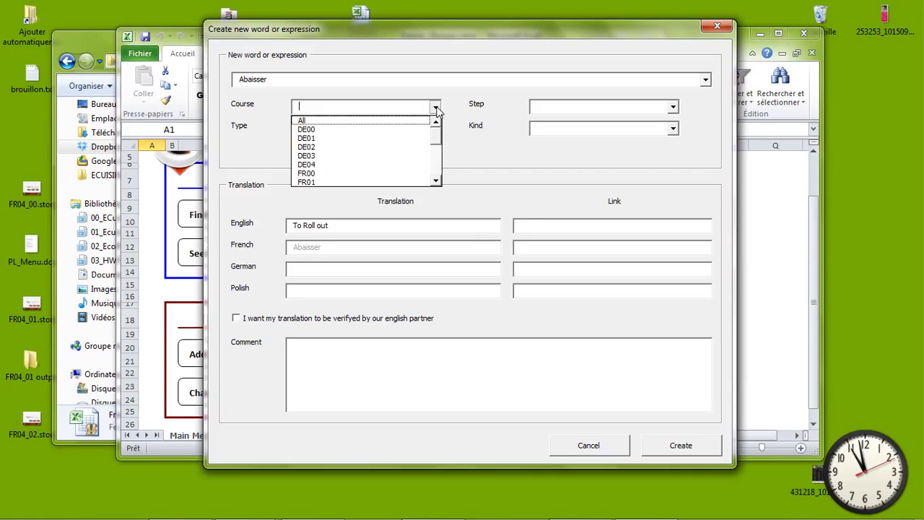
left_click(402, 182)
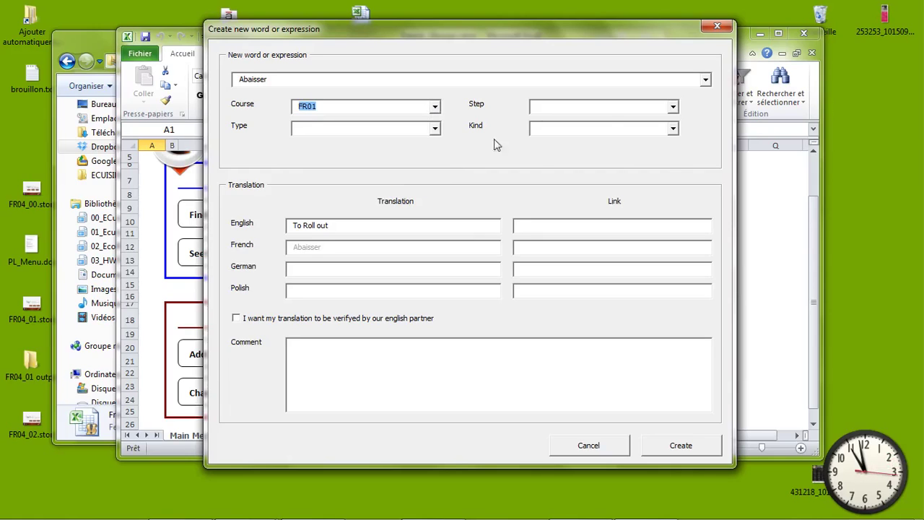
left_click(673, 108)
left_click(647, 142)
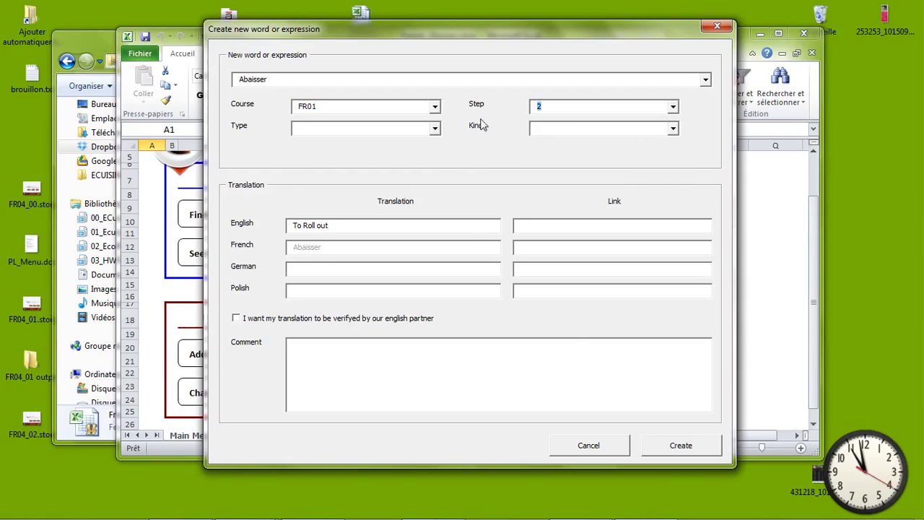
left_click(434, 128)
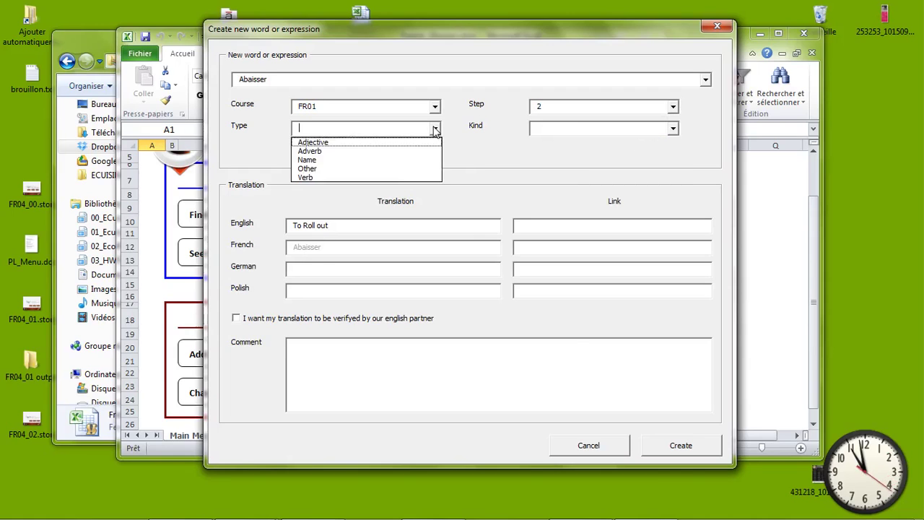
left_click(396, 178)
left_click(674, 132)
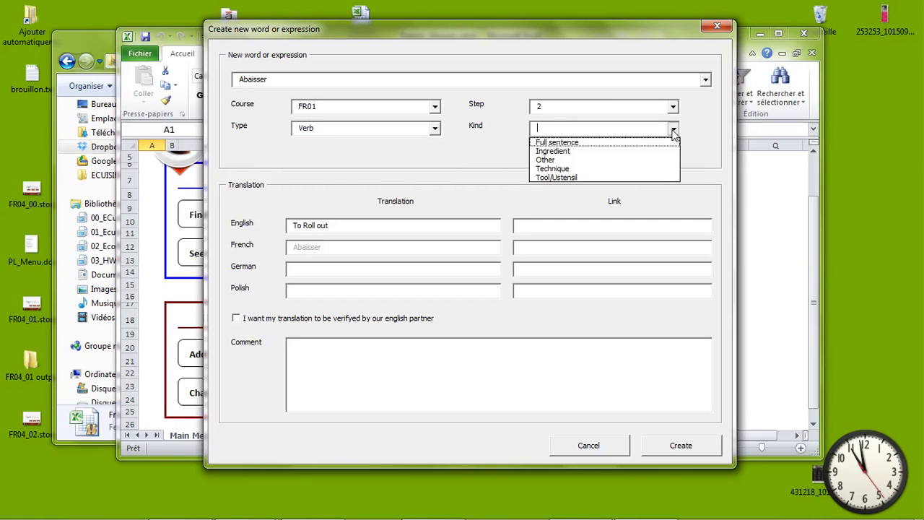
left_click(660, 169)
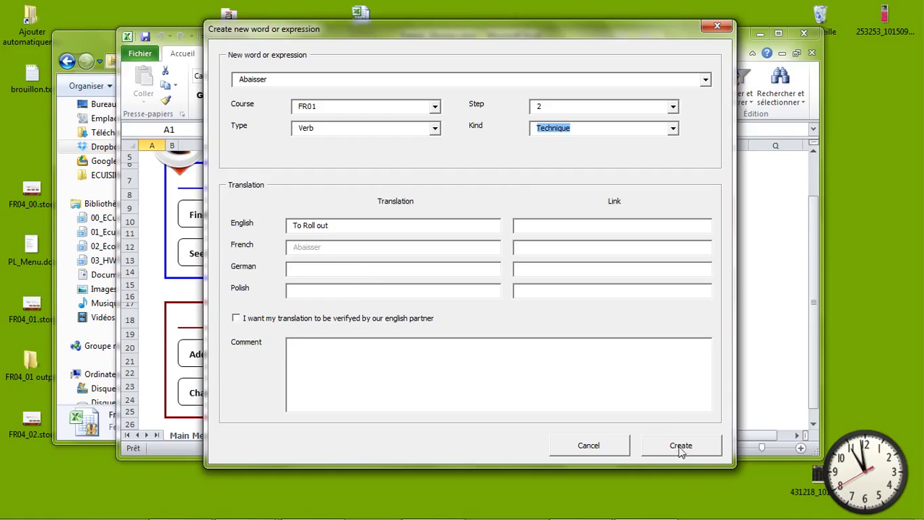
left_click(584, 447)
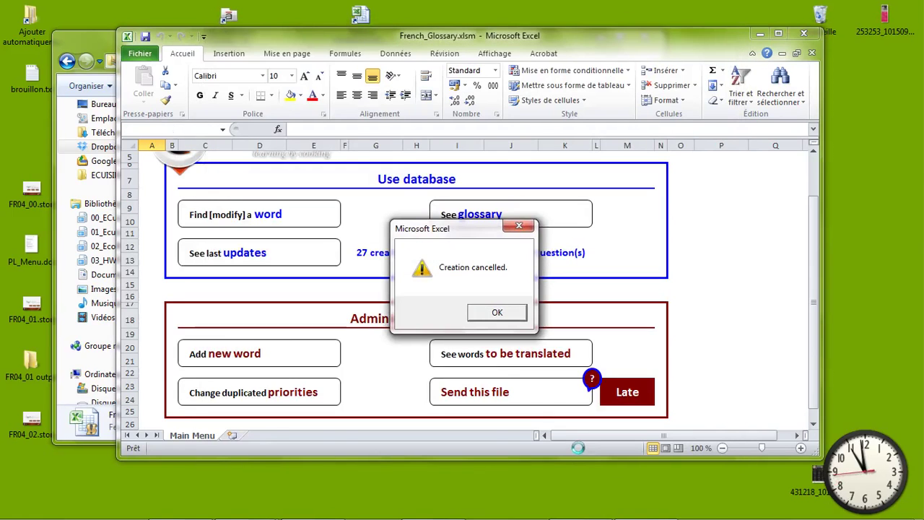
left_click(489, 316)
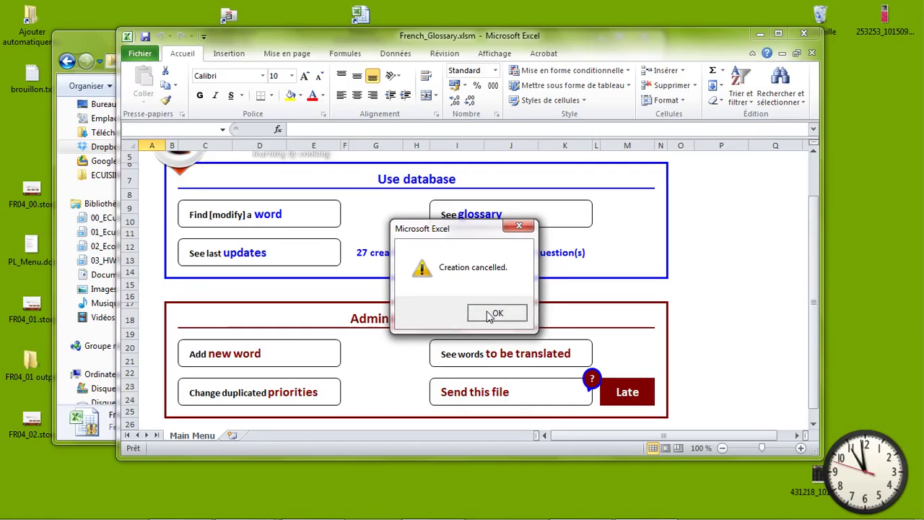